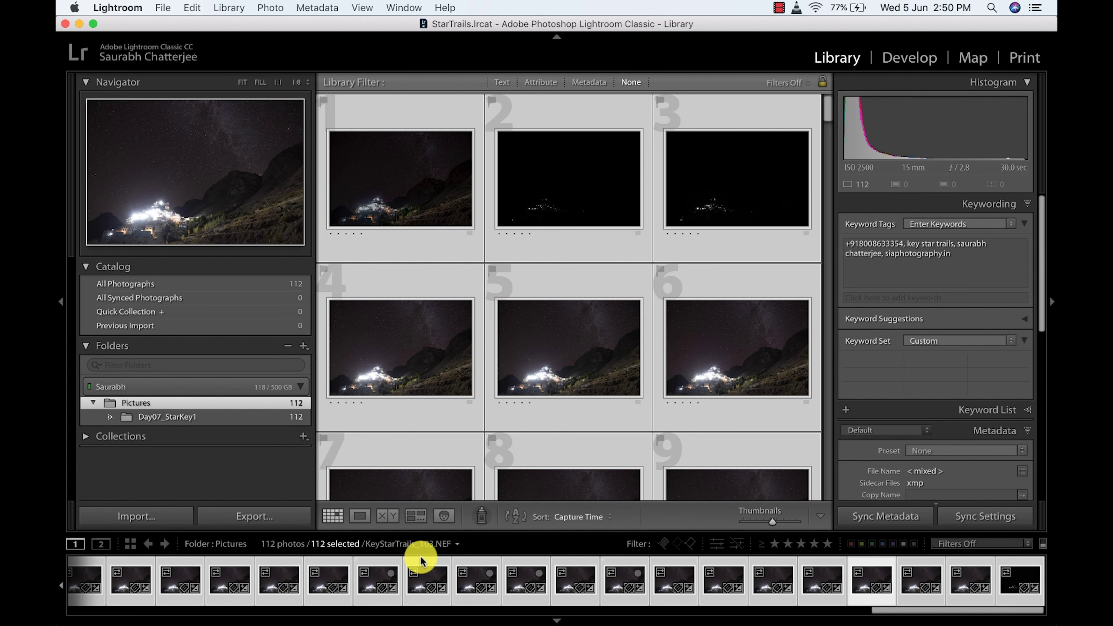
Browse the star sequence and check a frame's exposure details in Loupe view
scroll(629, 270, down, 5)
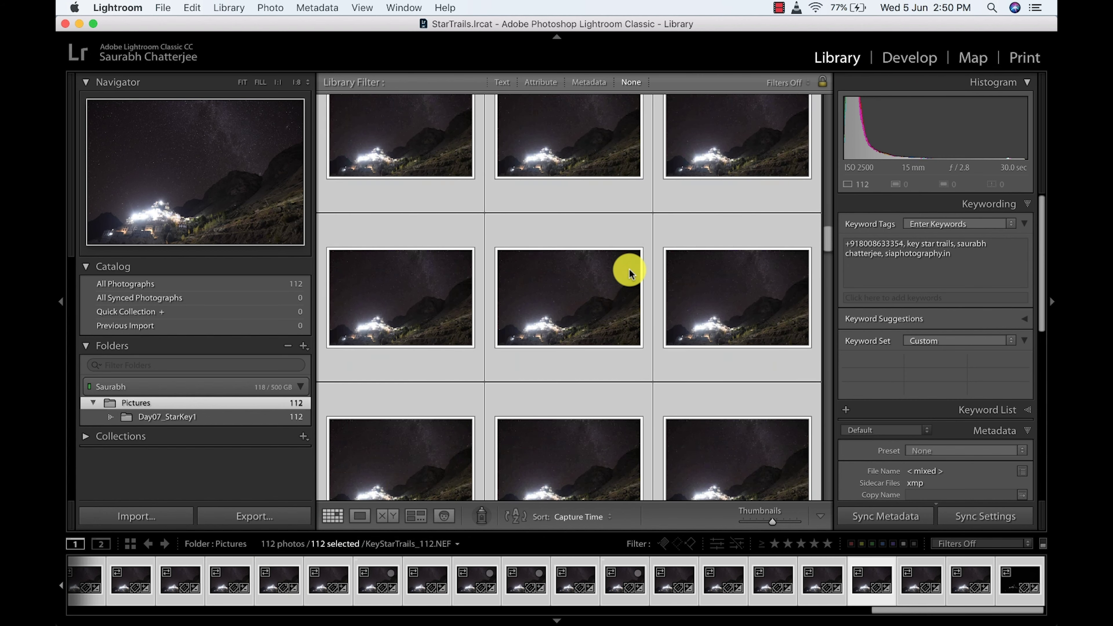
scroll(628, 271, down, 3)
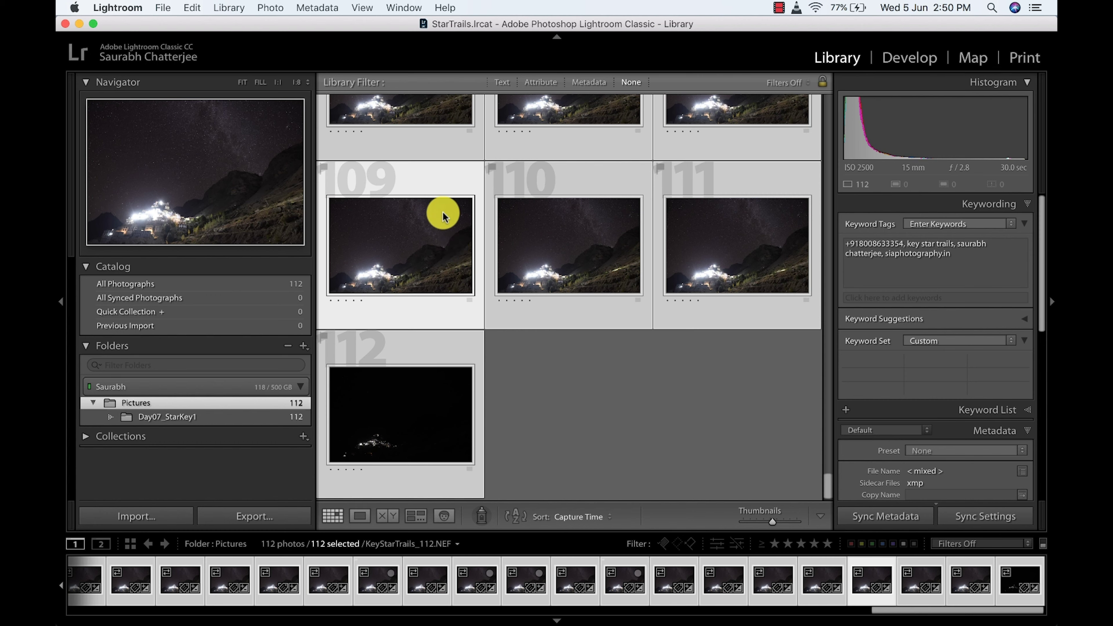
scroll(423, 293, up, 3)
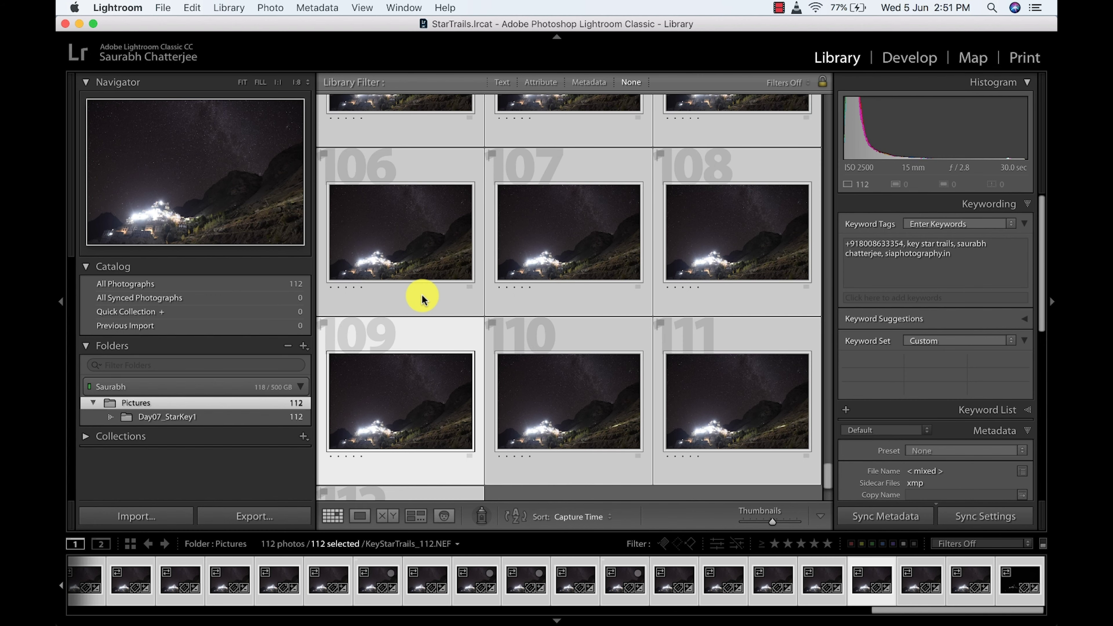
scroll(435, 237, up, 15)
double_click(391, 189)
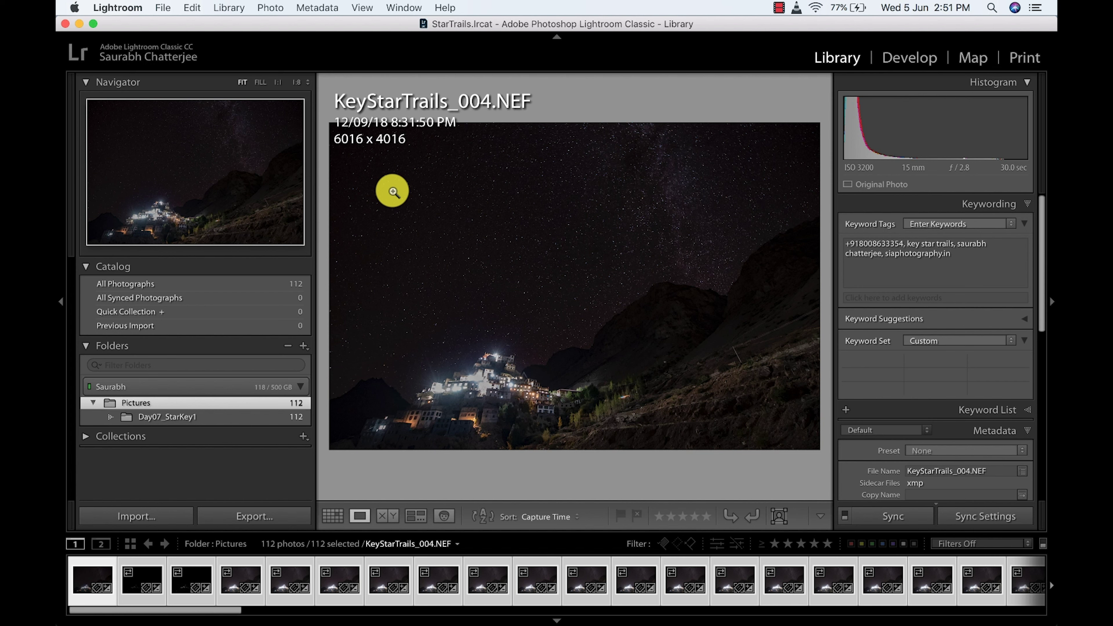
key(i)
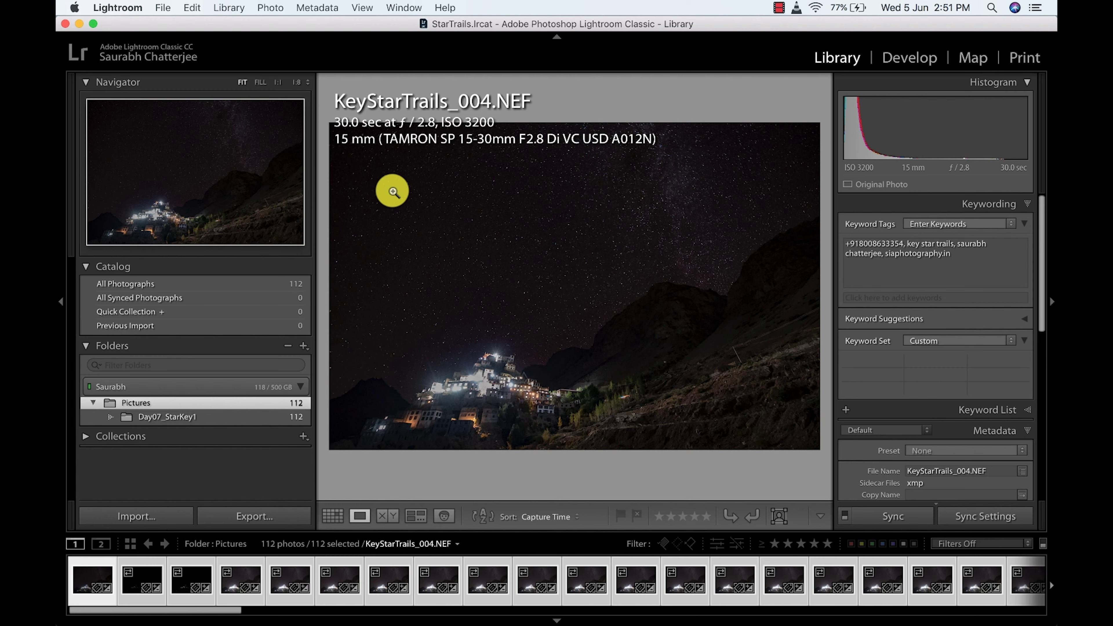
key(Right)
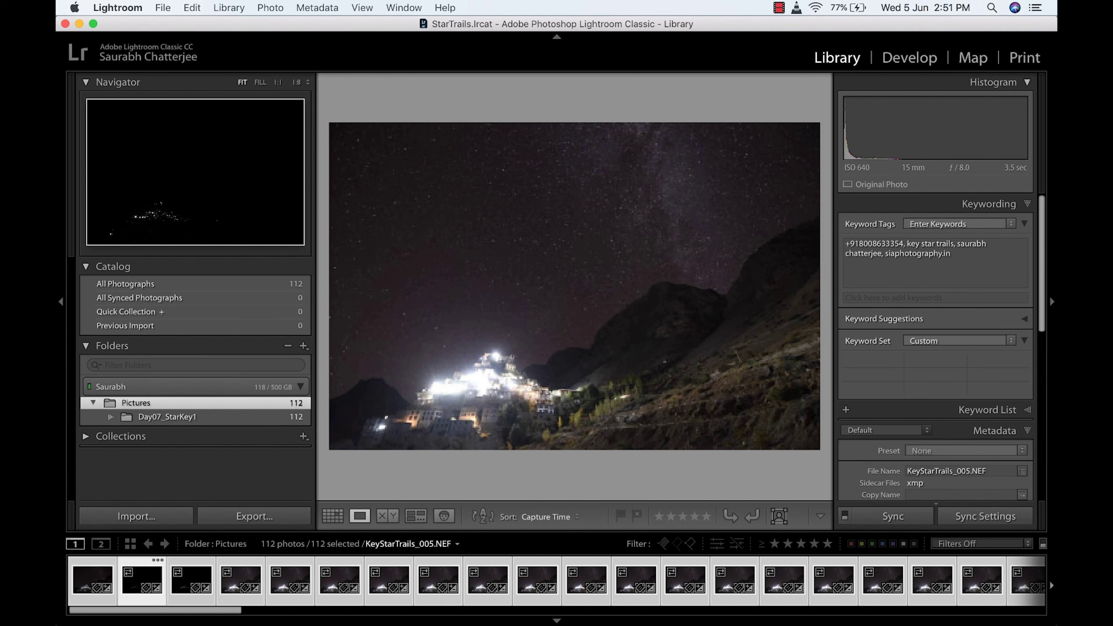
Bring the last frame of the sequence into the Develop module
key(g)
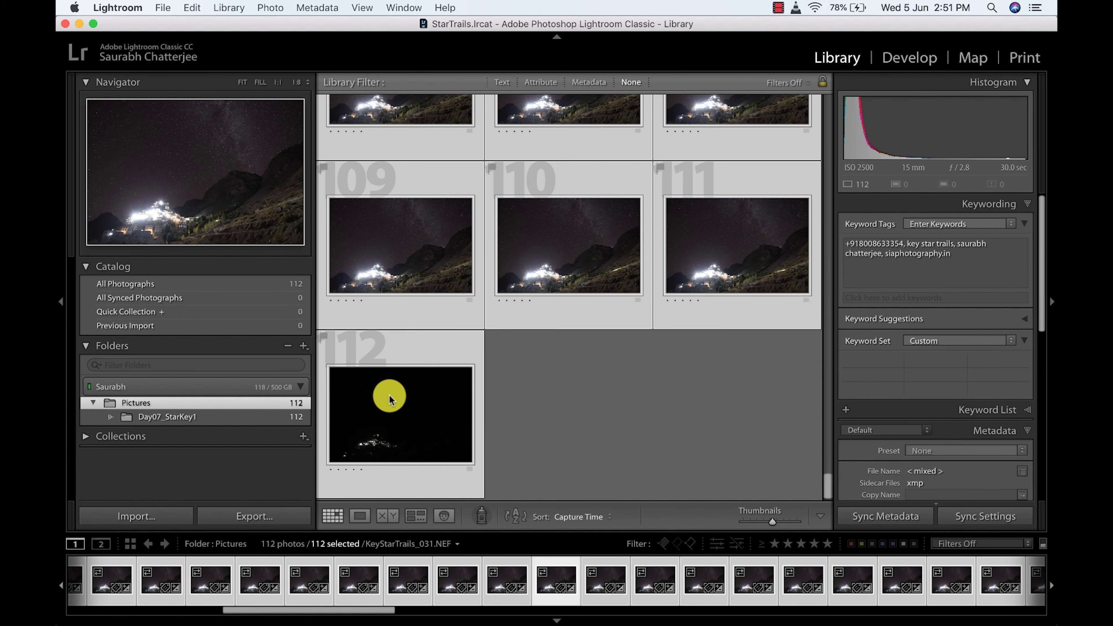
double_click(392, 392)
click(905, 57)
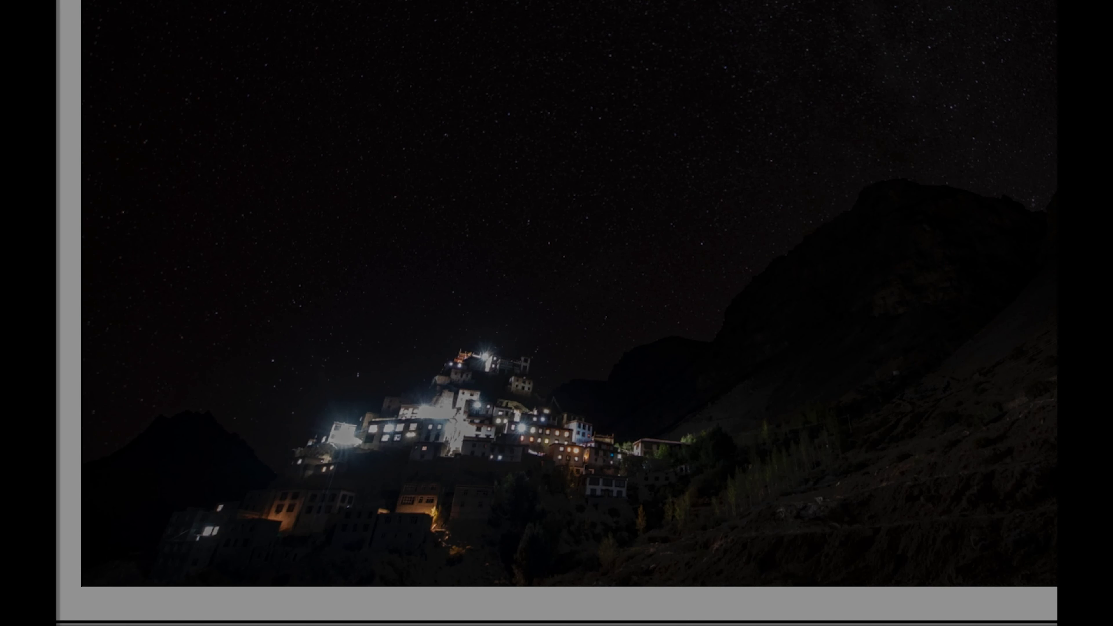
Reset exposure to 0.00, select all frames and apply Auto tone
click(440, 448)
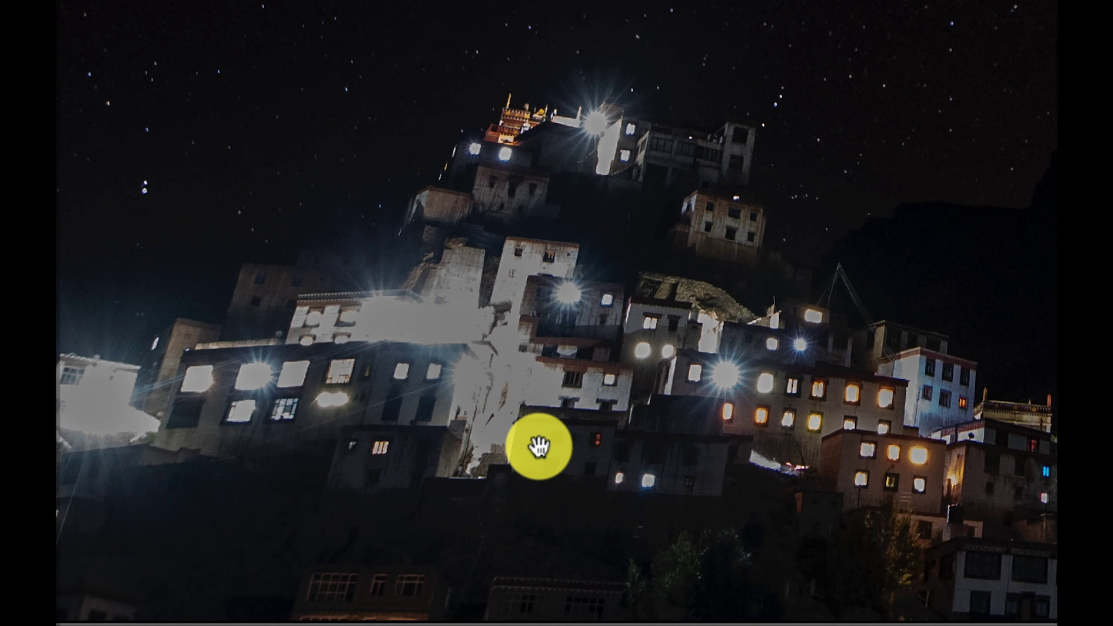
click(537, 447)
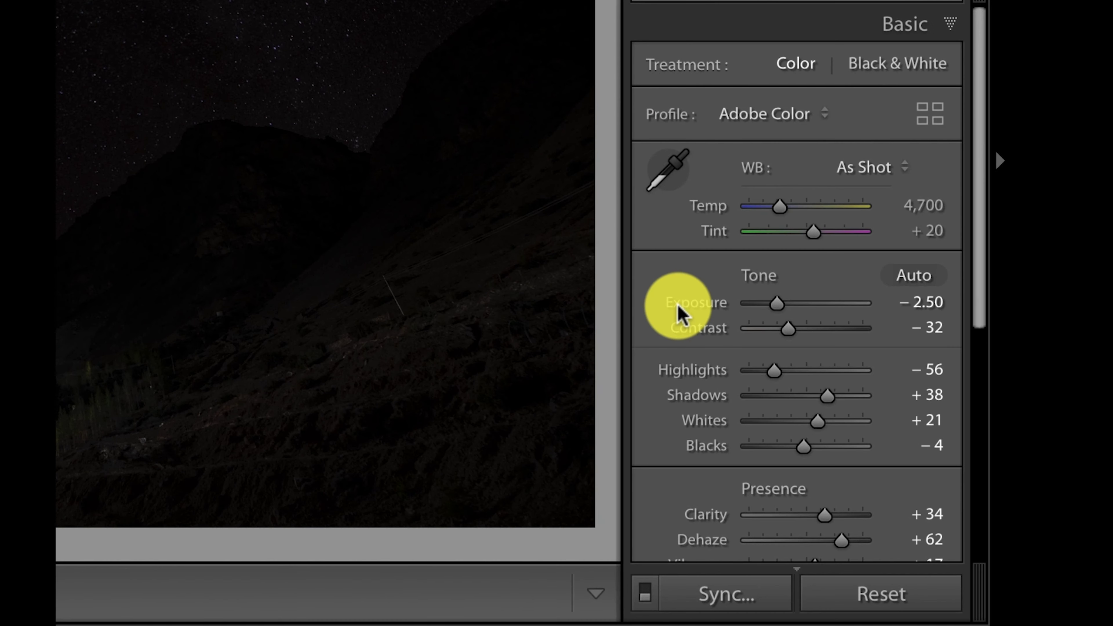
double_click(678, 308)
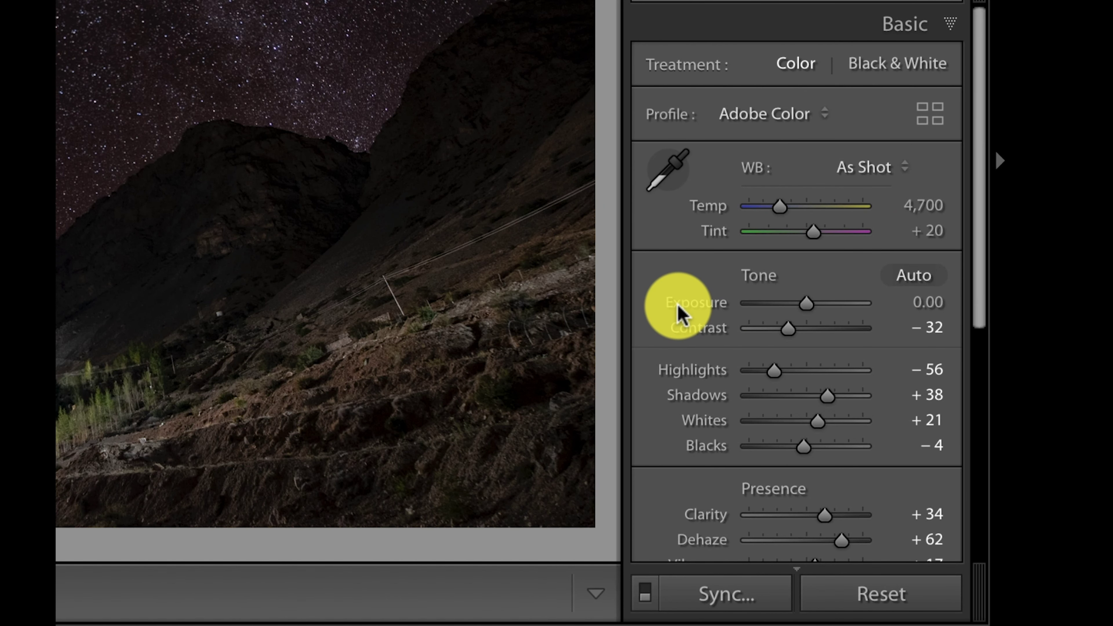
key(super+a)
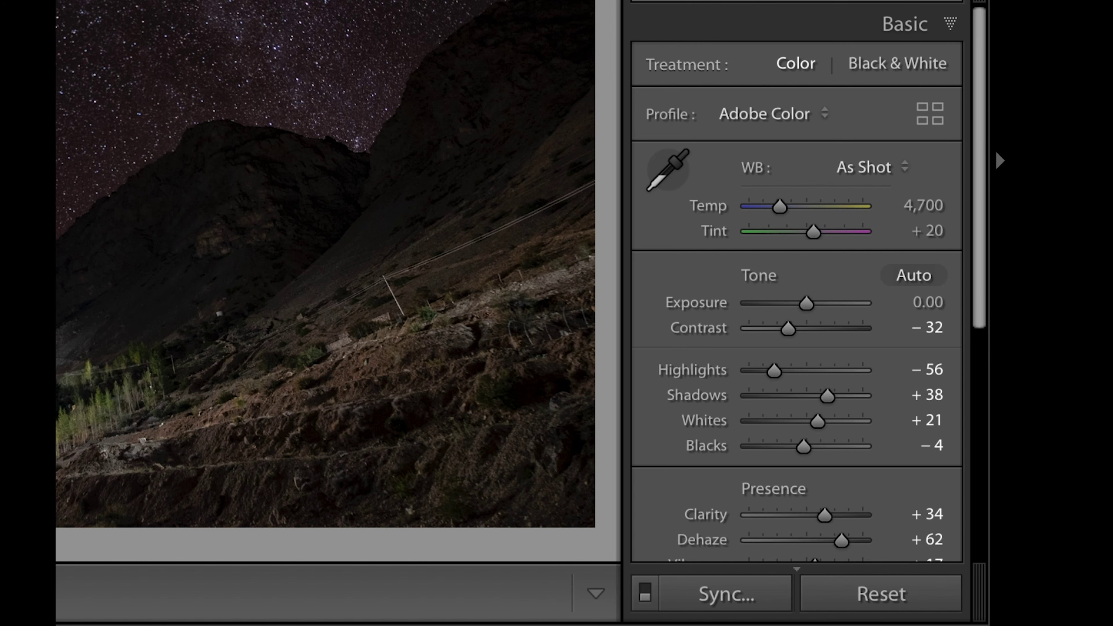
key(Right)
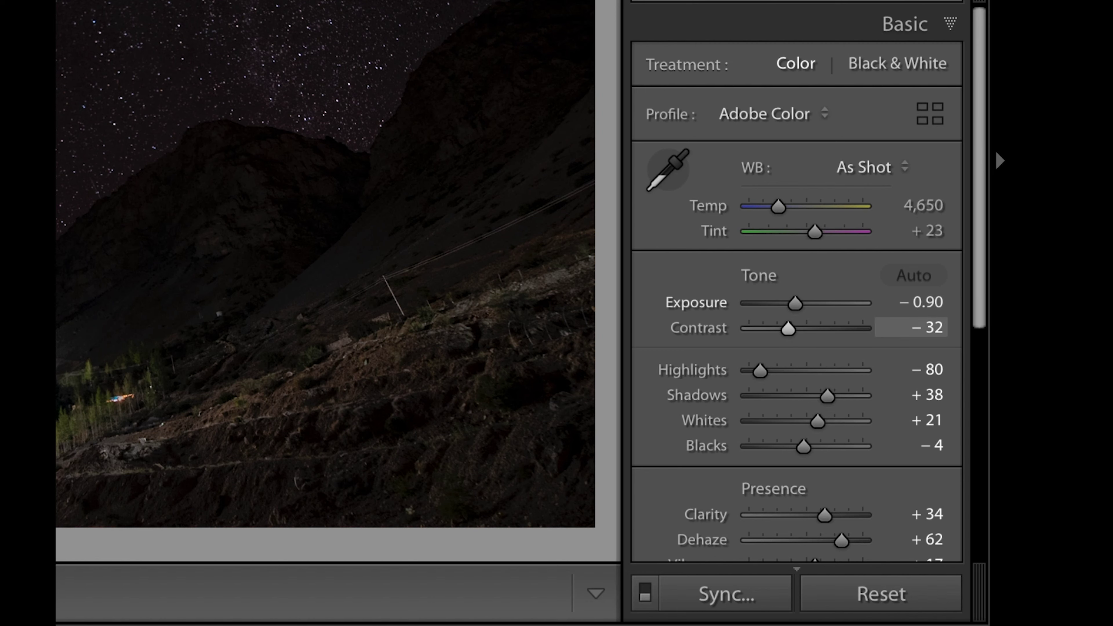
click(405, 397)
click(904, 279)
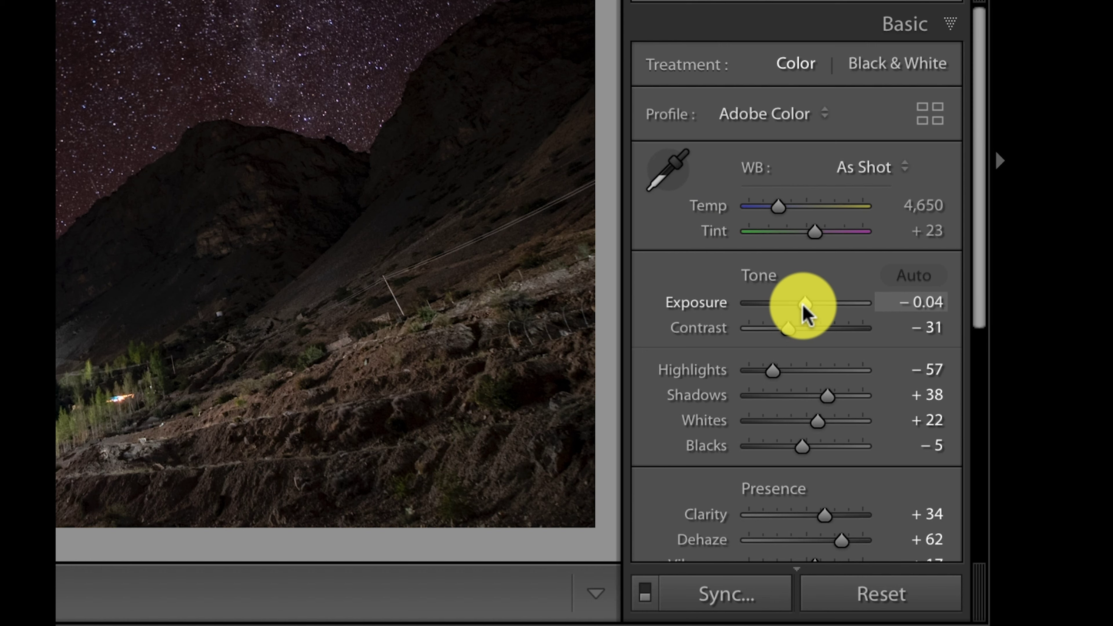
Set Exposure to -1.00, Highlights to -73 and Shadows to +82
drag(804, 306, 793, 308)
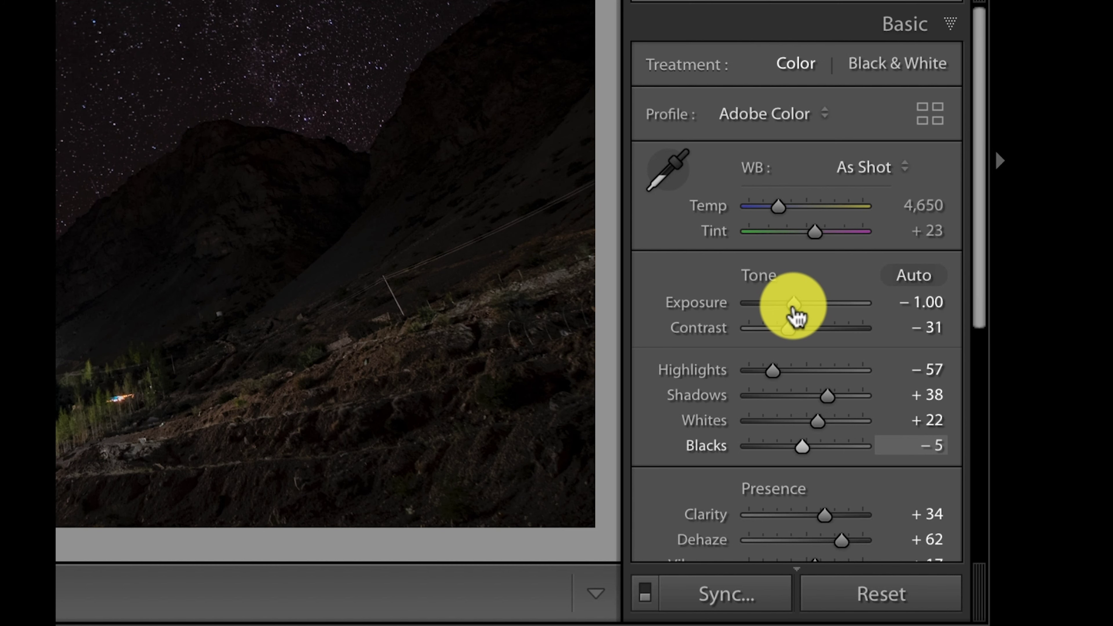
key(j)
key(j)
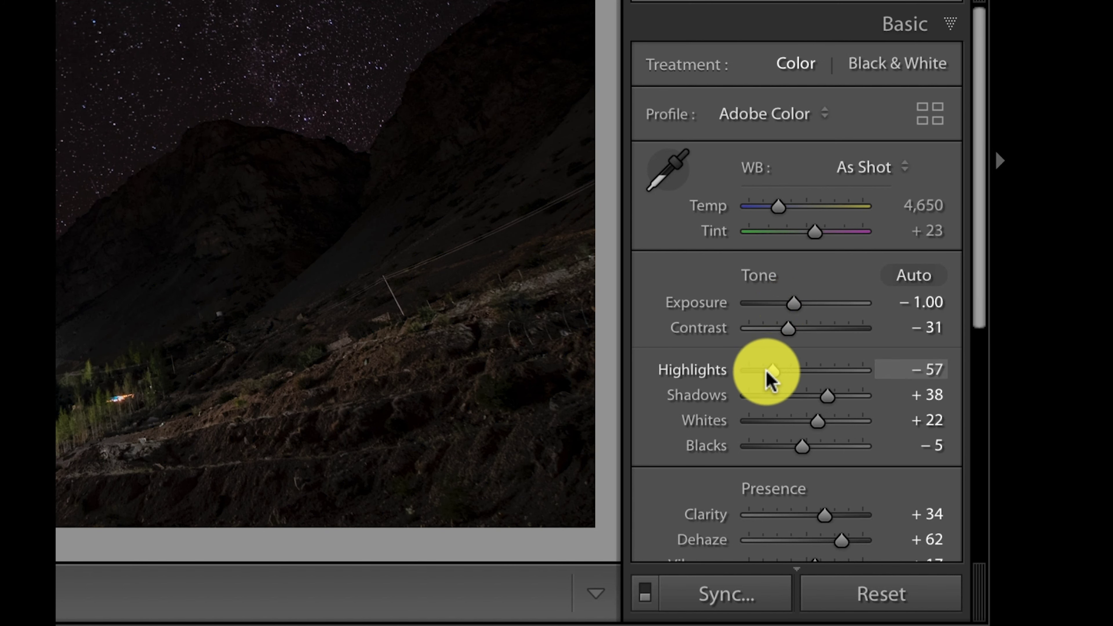
mouse_move(770, 379)
mouse_down()
mouse_move(748, 373)
mouse_move(760, 378)
mouse_up()
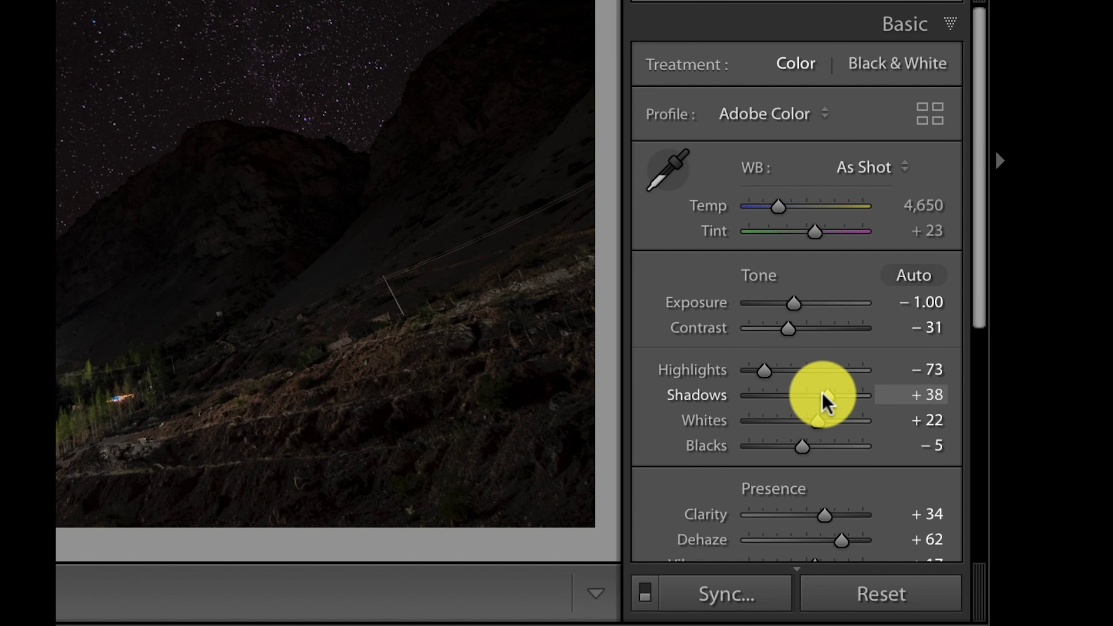
drag(822, 392, 845, 393)
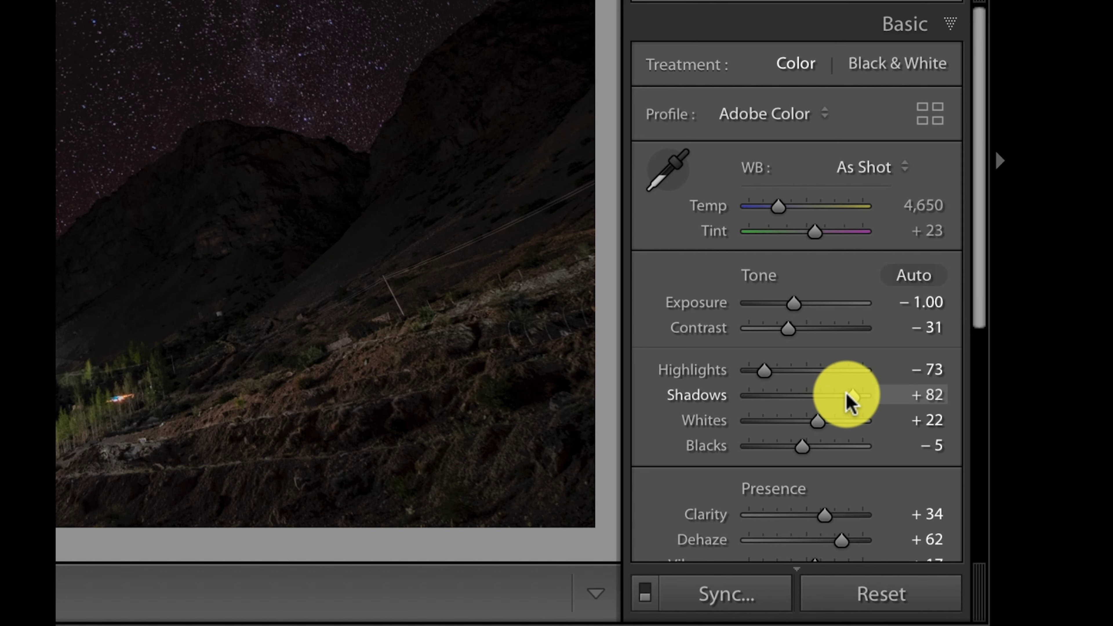
scroll(846, 397, down, 5)
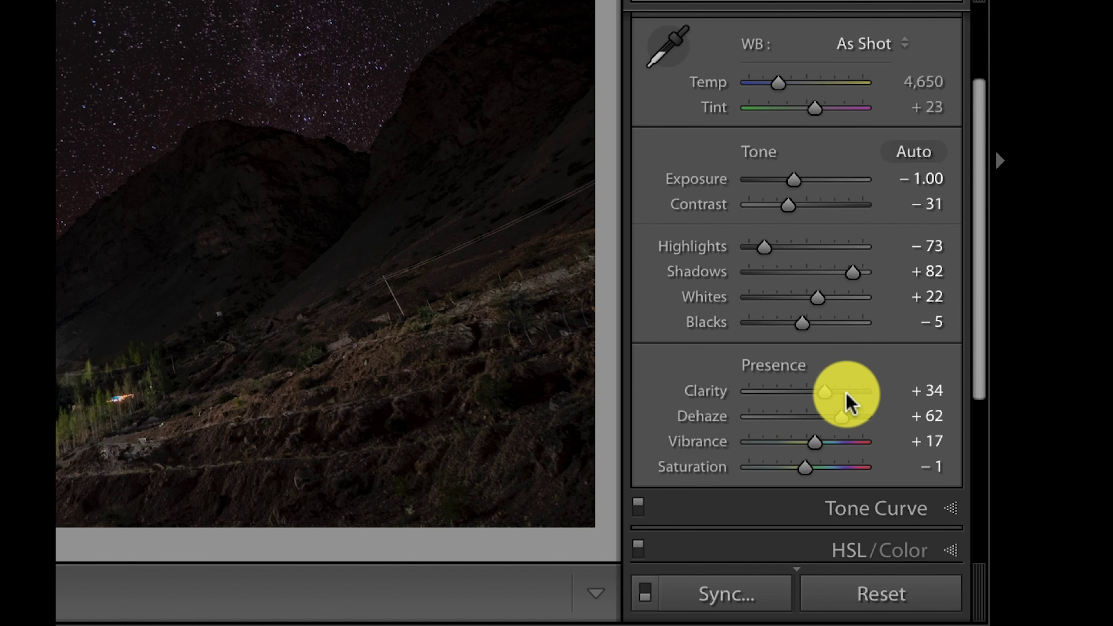
scroll(846, 394, down, 2)
scroll(846, 397, down, 3)
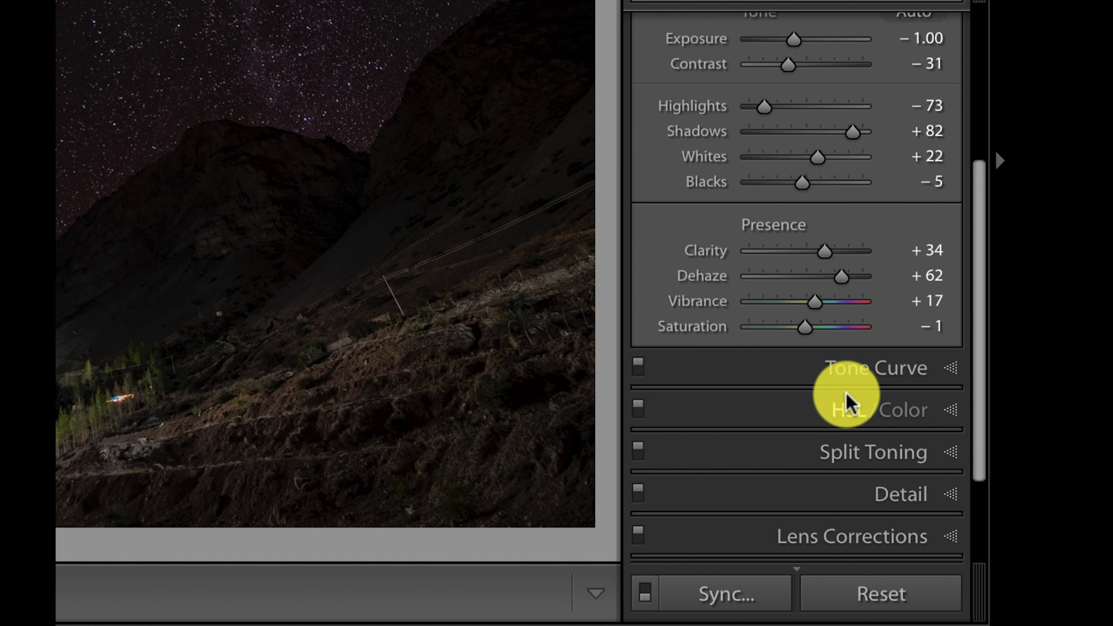
In the Detail panel, set Sharpening Masking to 81 while previewing the mask
click(889, 491)
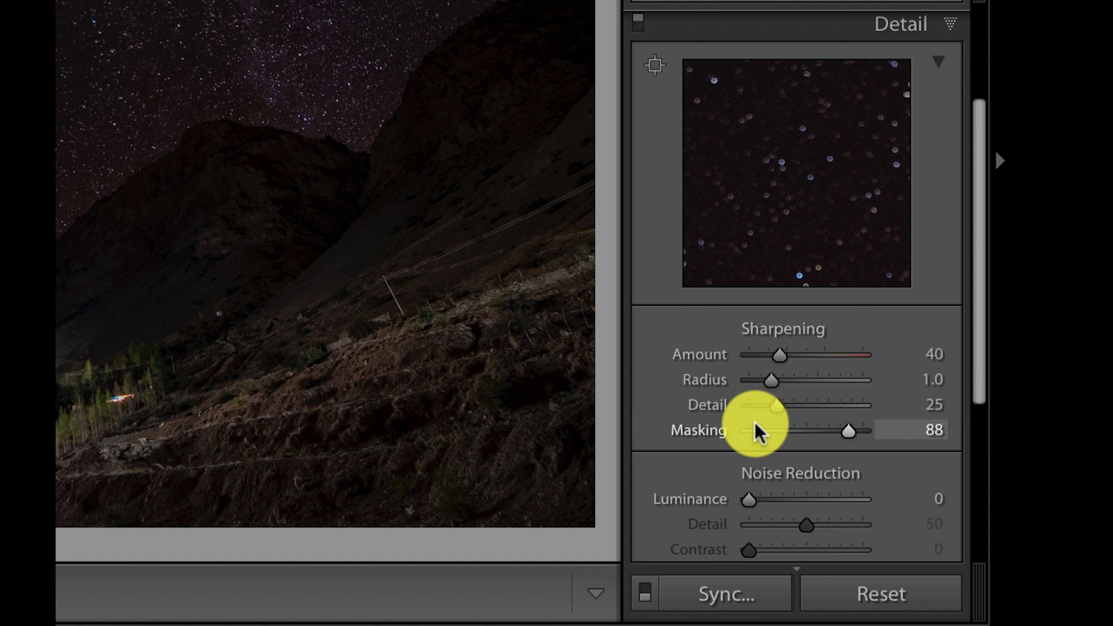
drag(759, 432, 750, 429)
alt+click(831, 433)
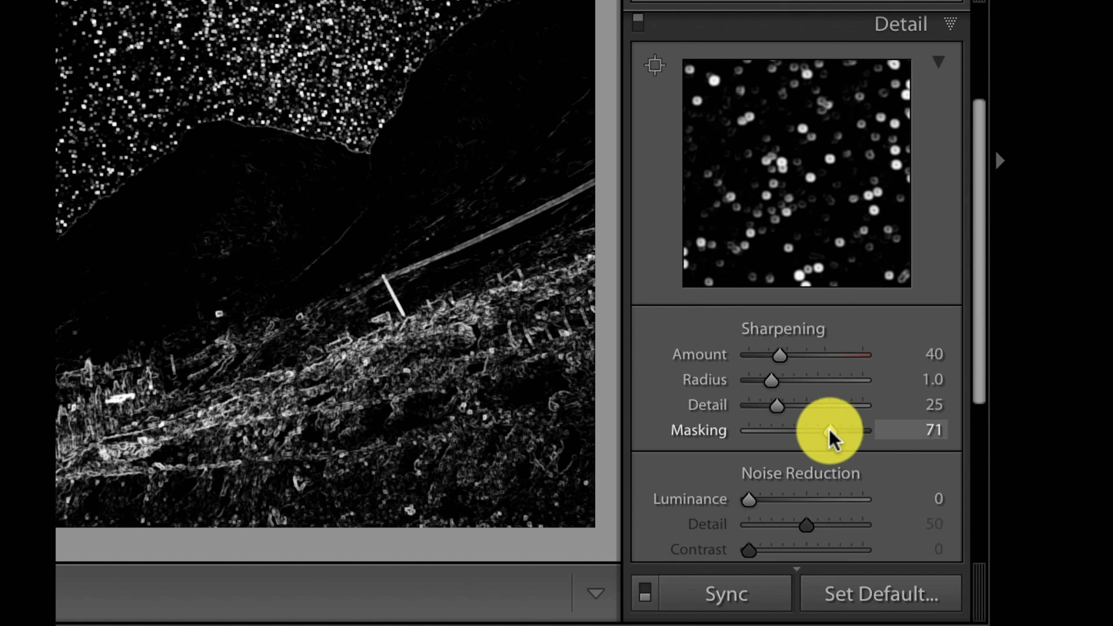
mouse_move(830, 432)
mouse_down()
mouse_move(859, 432)
mouse_move(840, 432)
mouse_up()
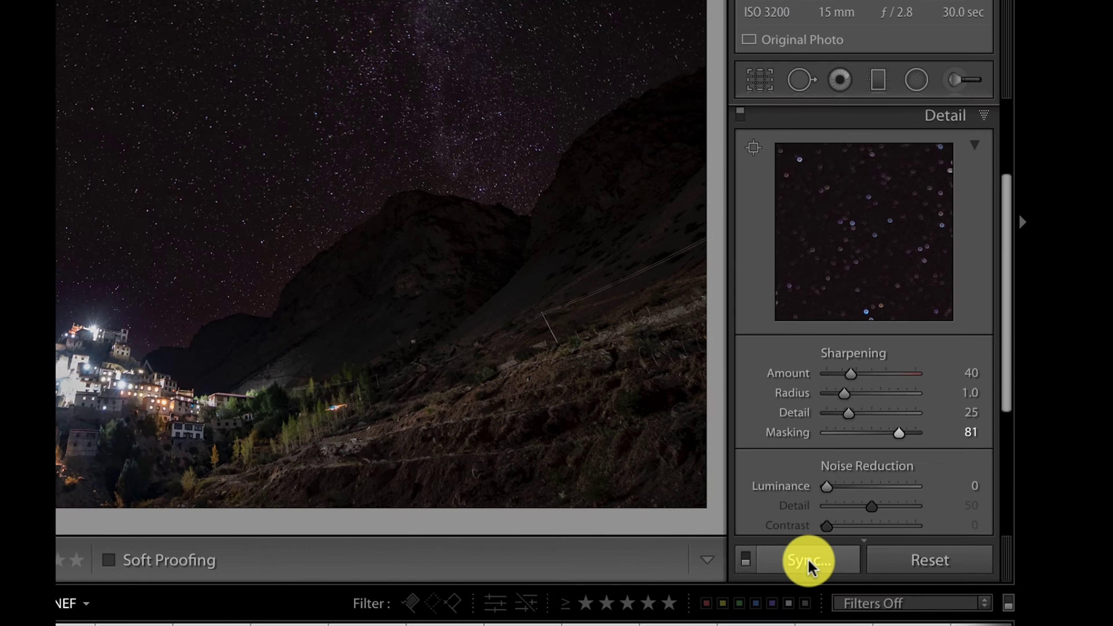
Synchronize all settings, with every category checked, to the 112 selected frames
click(725, 603)
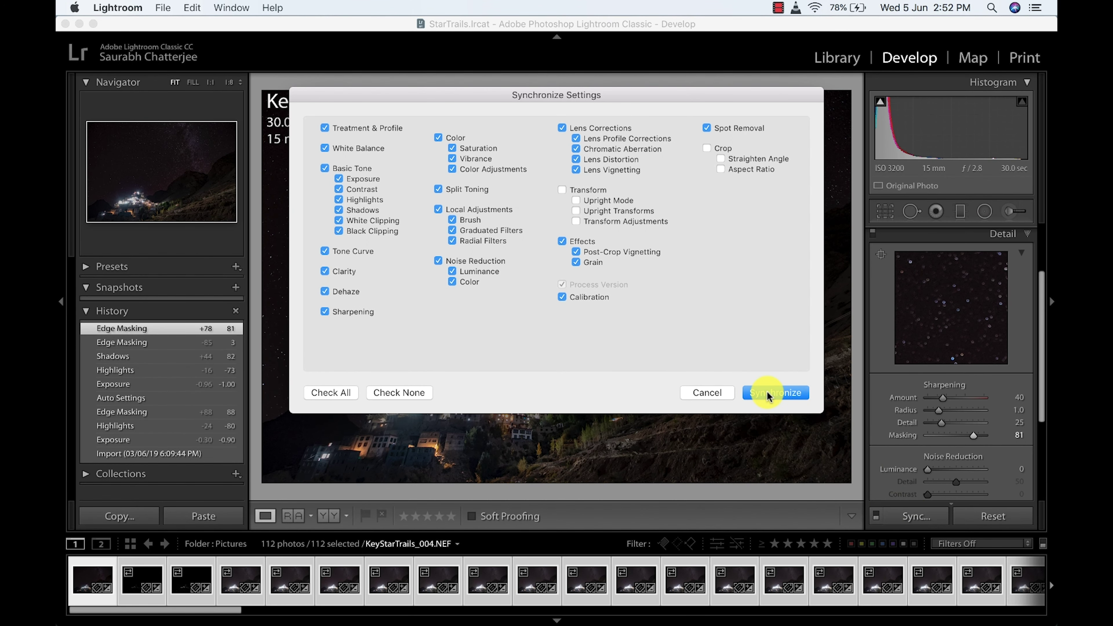
click(332, 392)
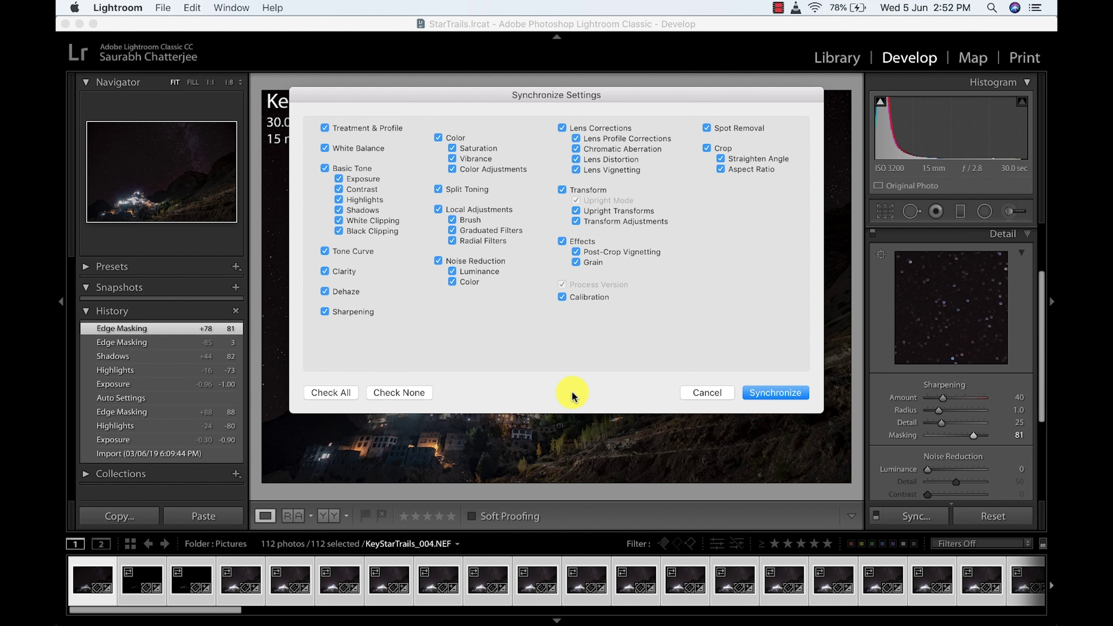
click(760, 391)
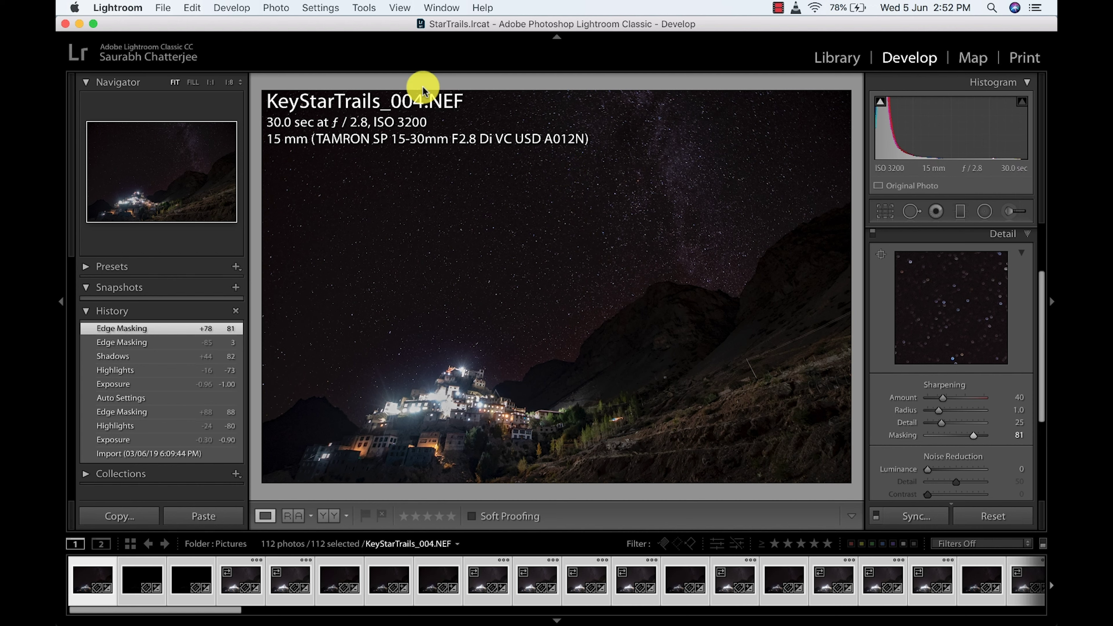
Send the selected frames to Photoshop using Photo > Edit In > Open as Layers
click(276, 8)
key(Down)
key(Down)
key(Down)
key(Down)
key(Down)
key(Down)
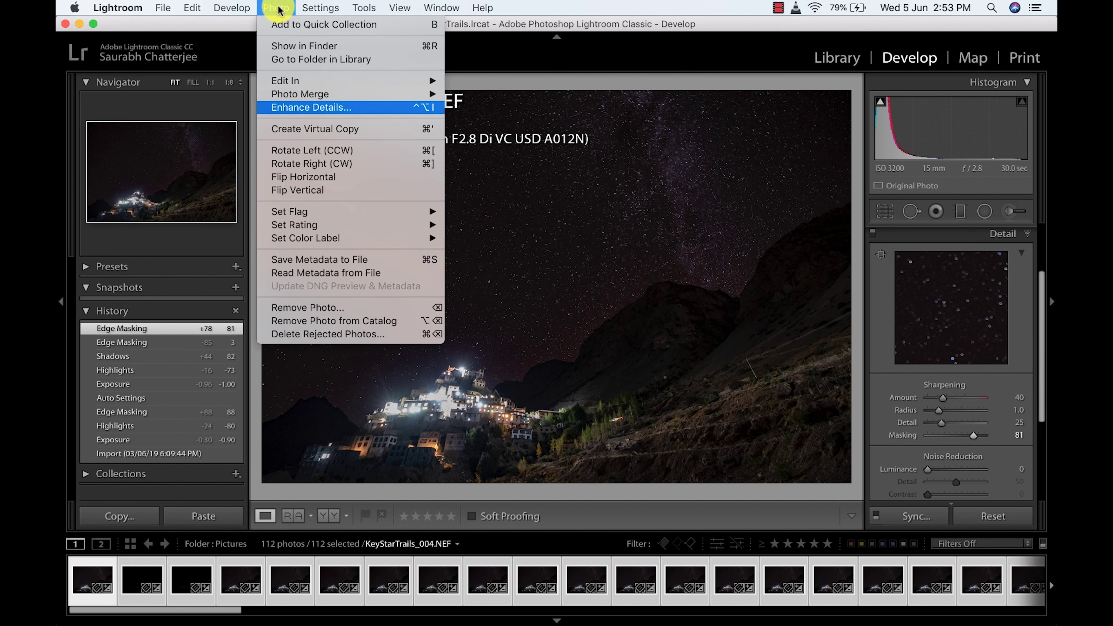
key(Up)
key(Up)
key(Right)
key(Down)
key(Down)
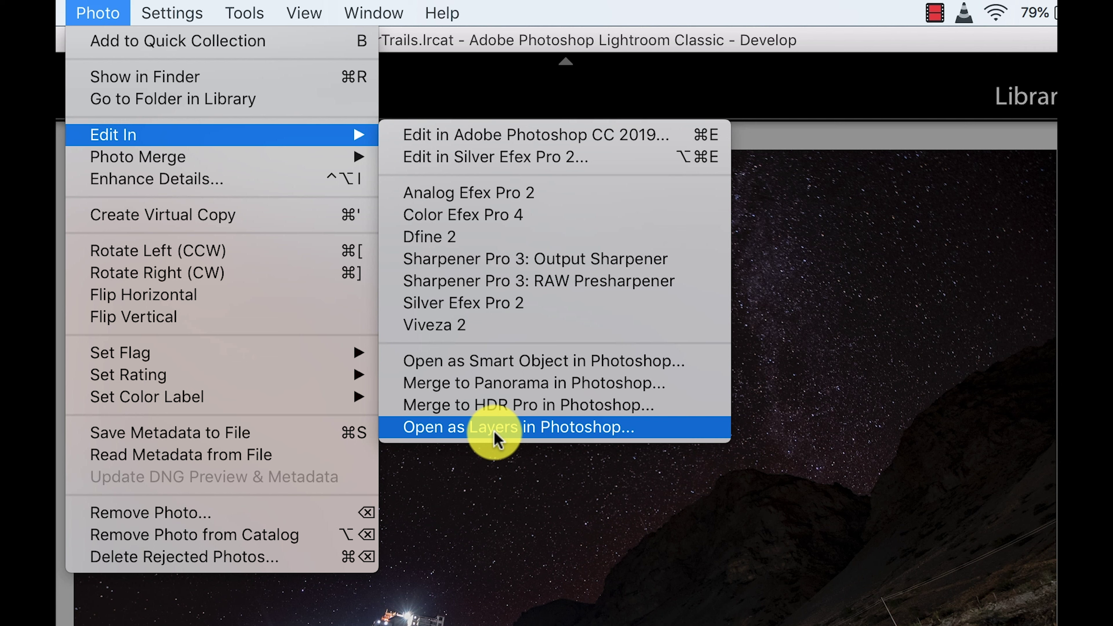
click(495, 428)
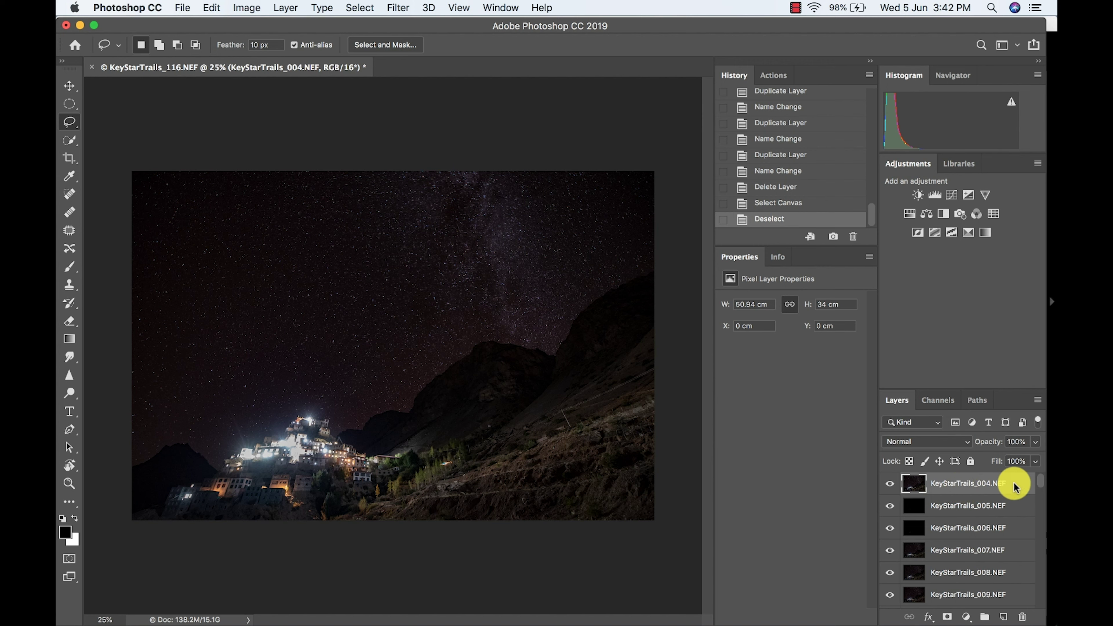
Select all layers above the bottom frame and set their blend mode to Lighten
mouse_move(1038, 480)
mouse_down()
mouse_move(1036, 604)
mouse_move(1049, 607)
mouse_move(1028, 474)
mouse_up()
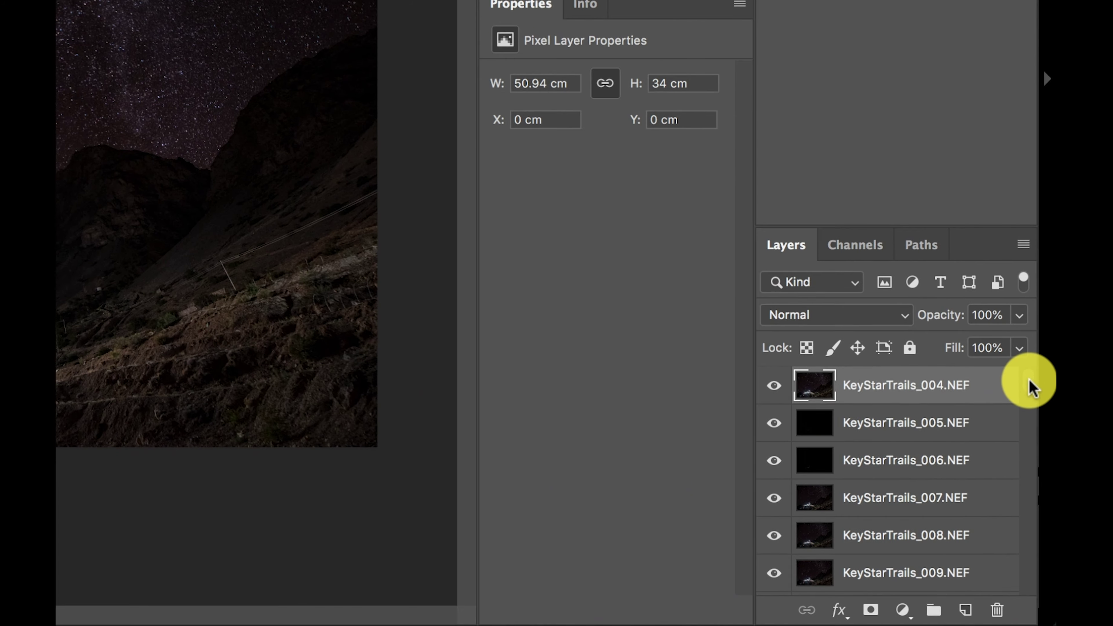
drag(1030, 385, 1038, 589)
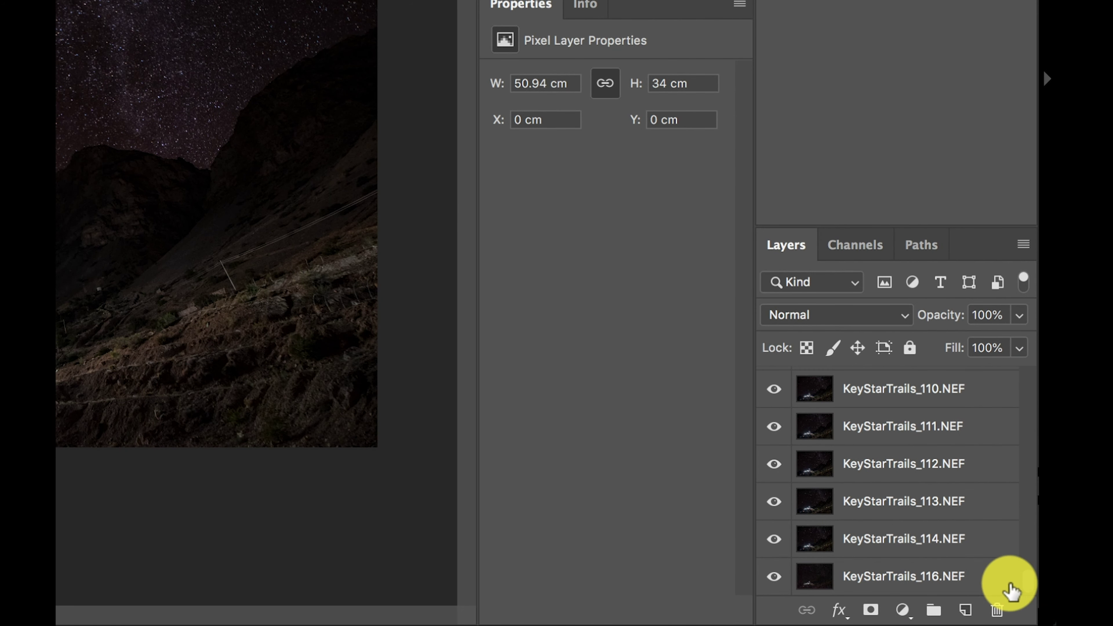
shift+click(872, 544)
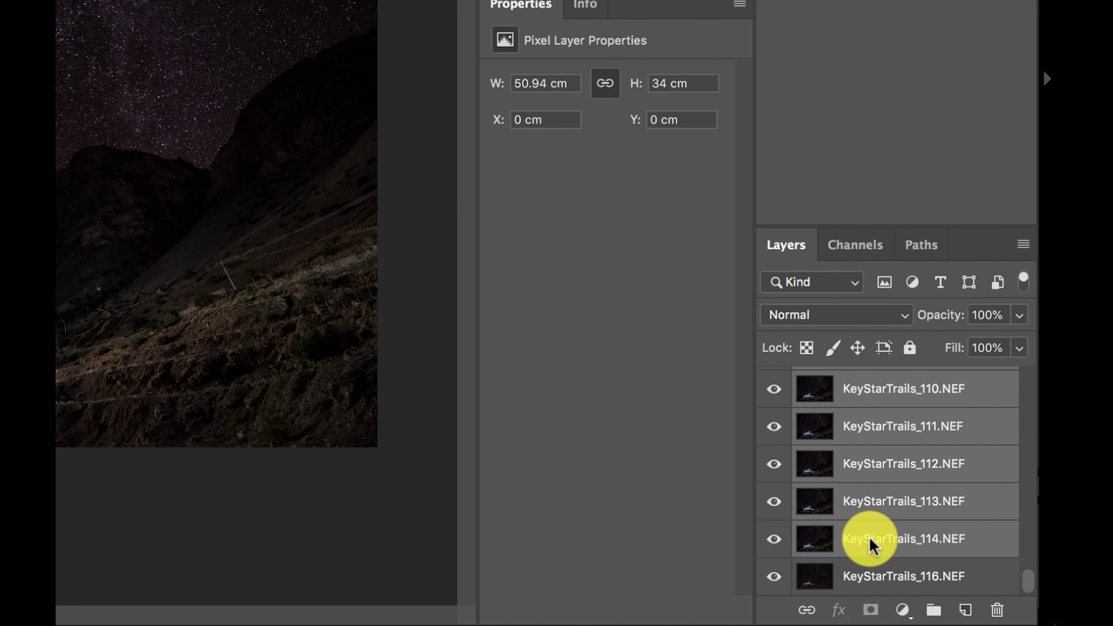
click(829, 315)
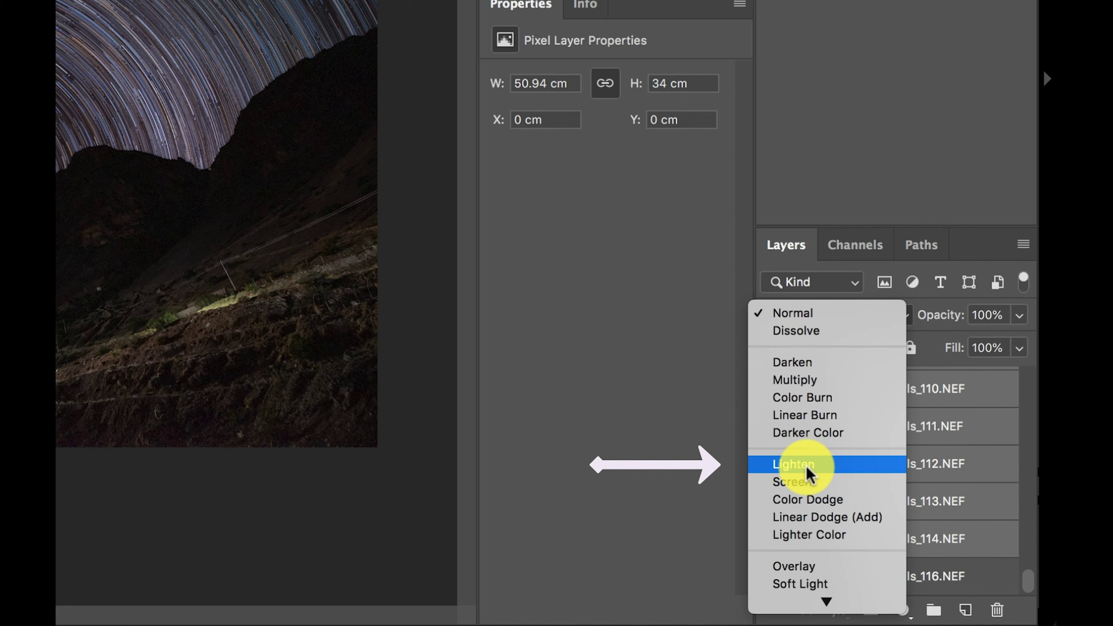
click(806, 465)
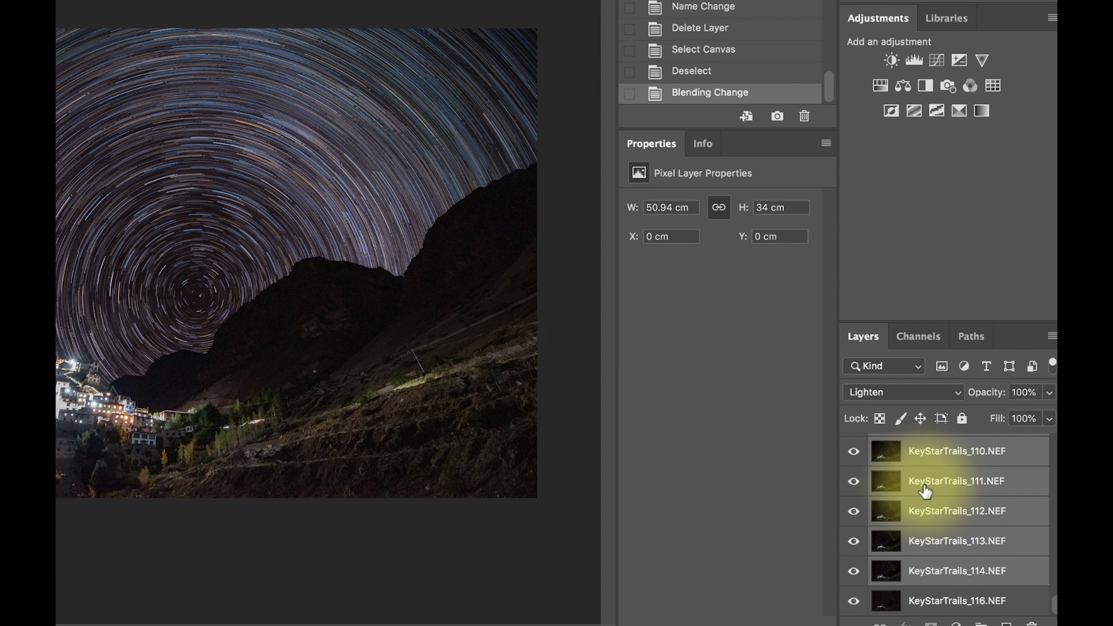
Merge the selected Lighten layers into a single KeyStarTrails_004.NEF layer
right_click(923, 482)
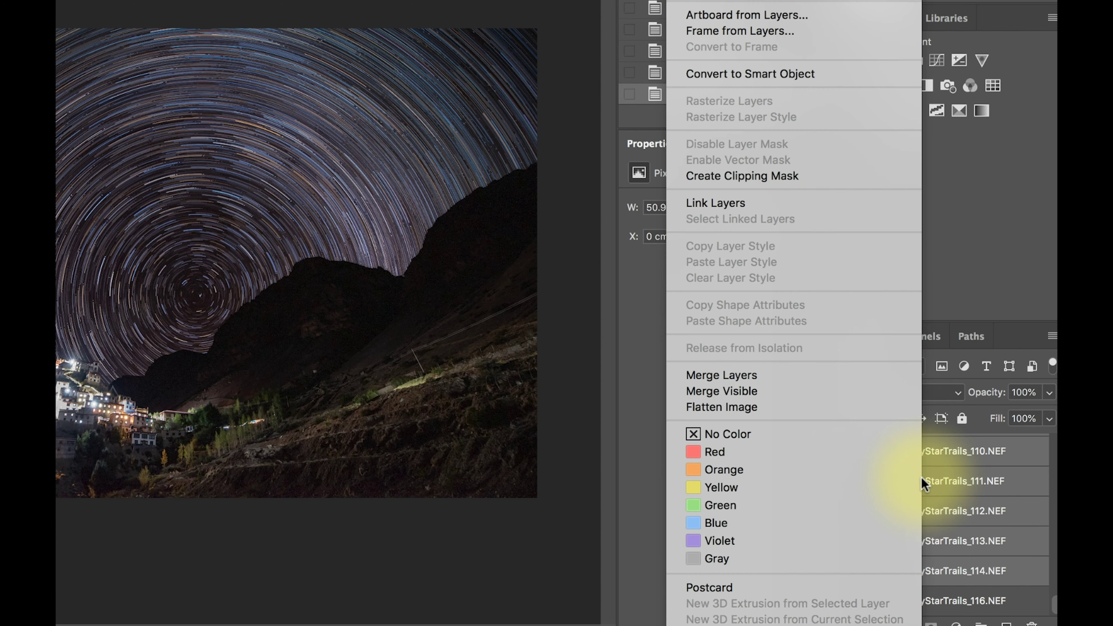
click(753, 380)
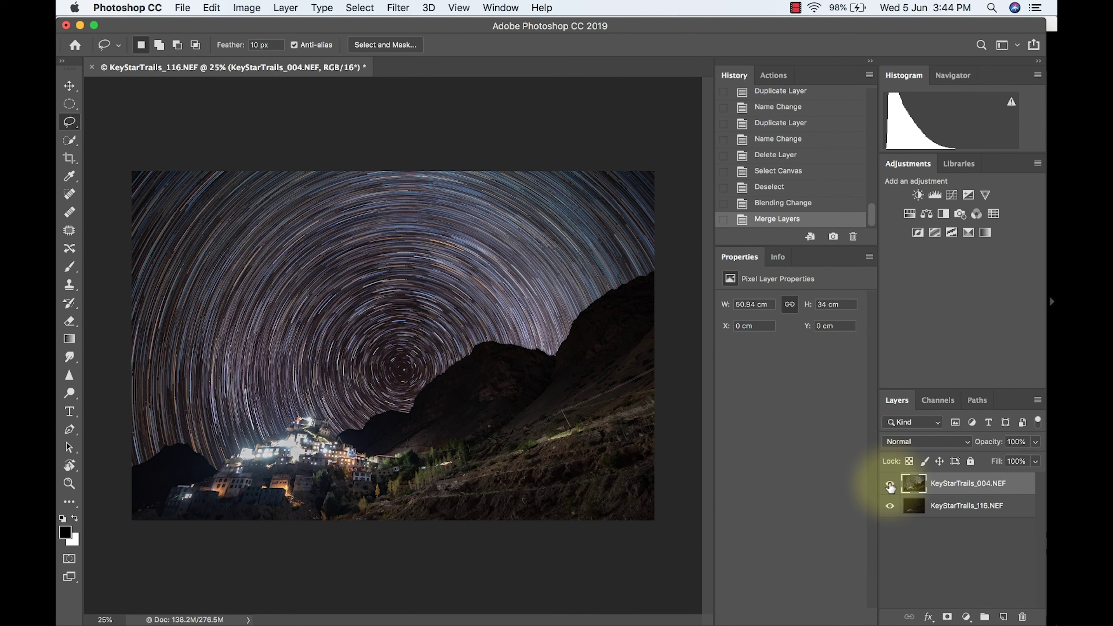
Compare the base frame with the star layer hidden, then add a mask to the star layer
click(889, 485)
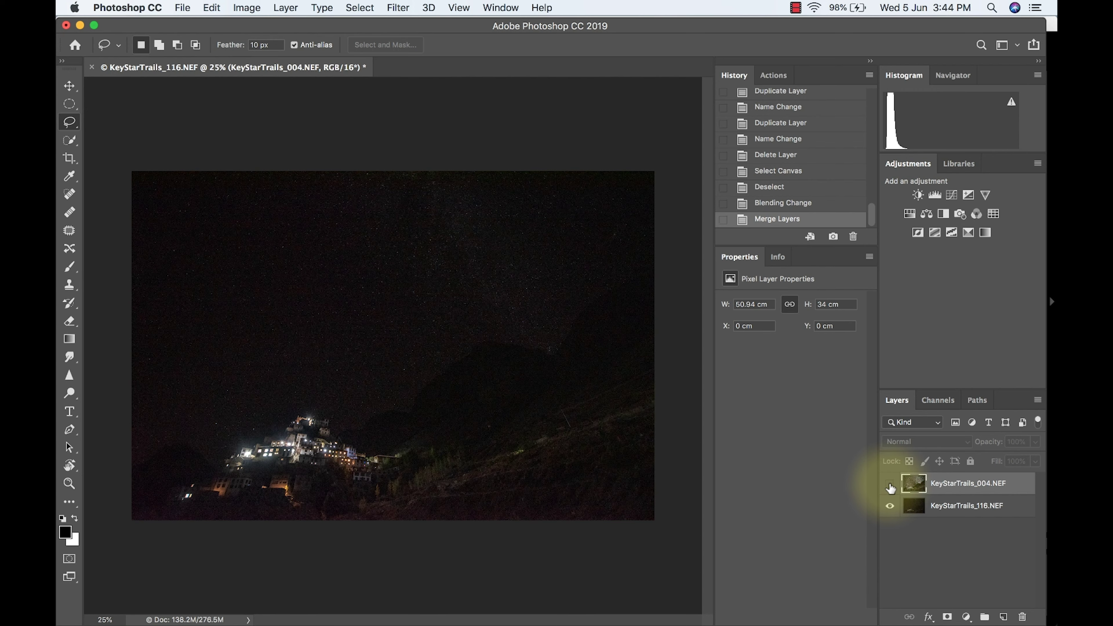
click(890, 485)
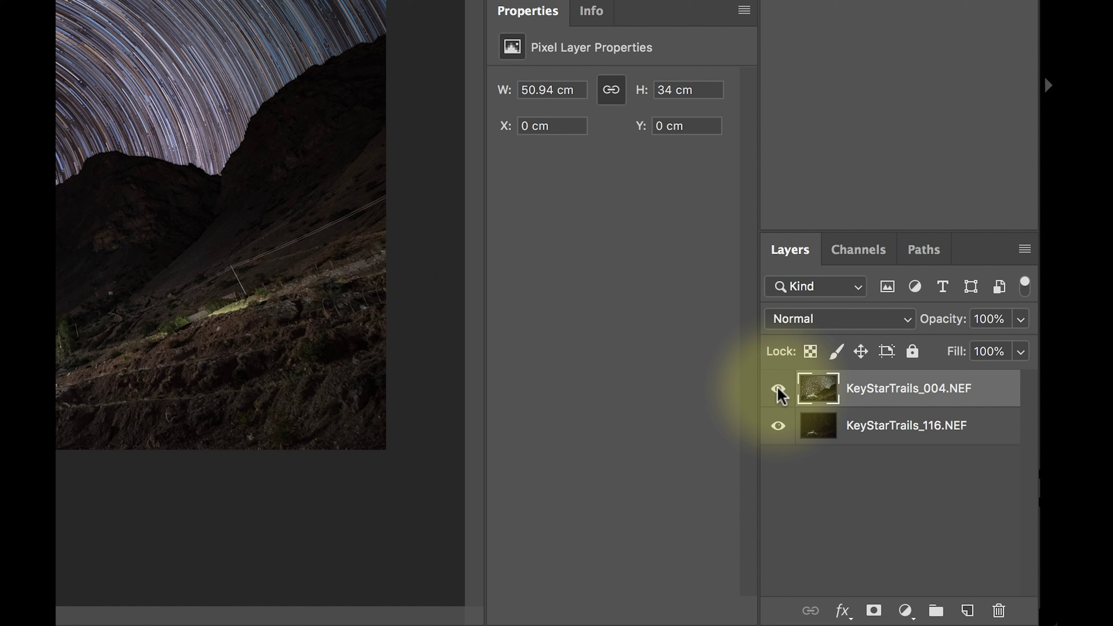
click(873, 610)
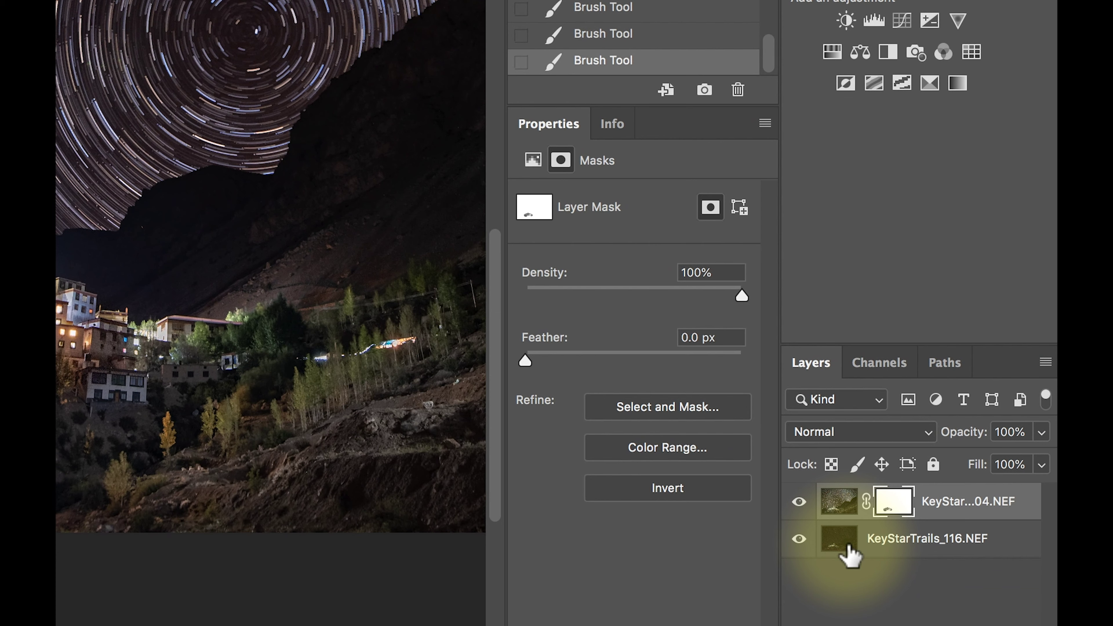
Merge the masked star-trail layer and the base layer into one
click(849, 553)
right_click(849, 554)
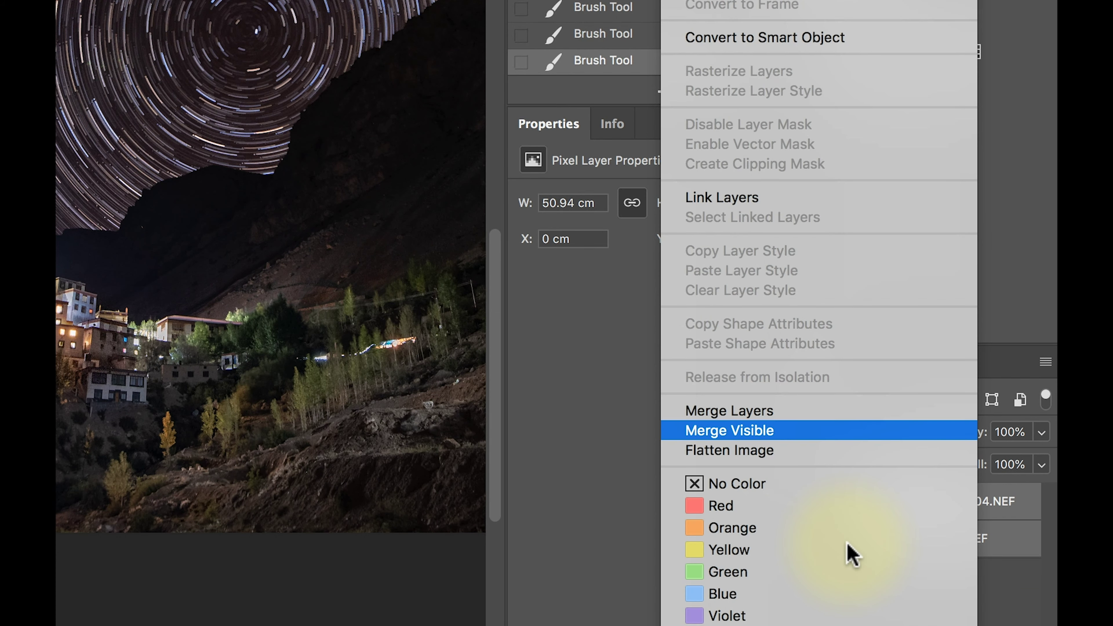
click(746, 414)
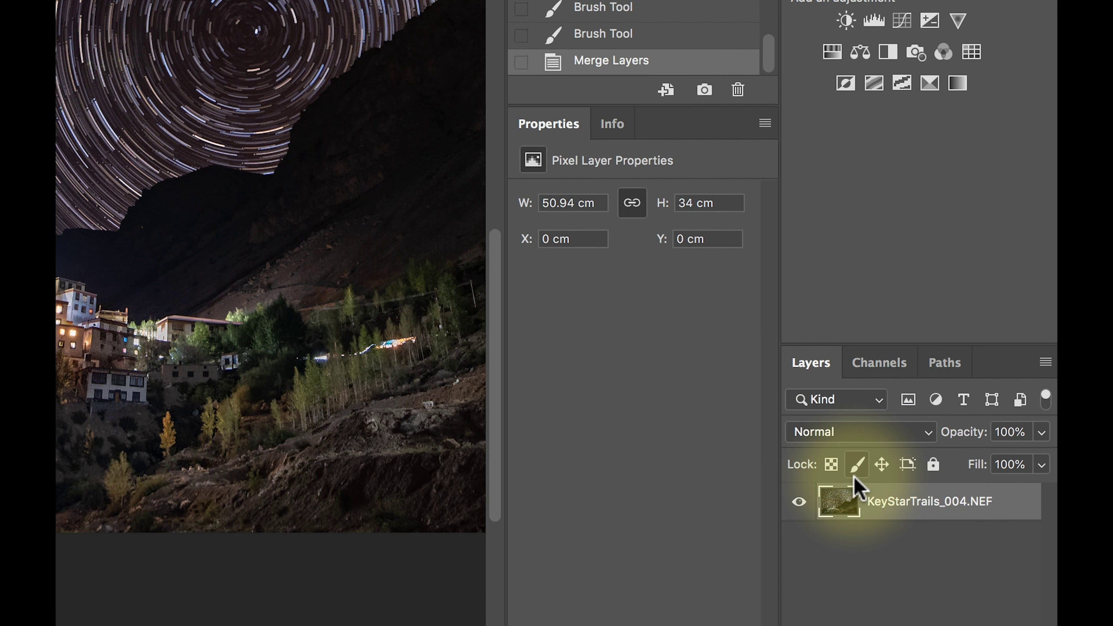
Save the composite and return to Lightroom Classic
key(super+s)
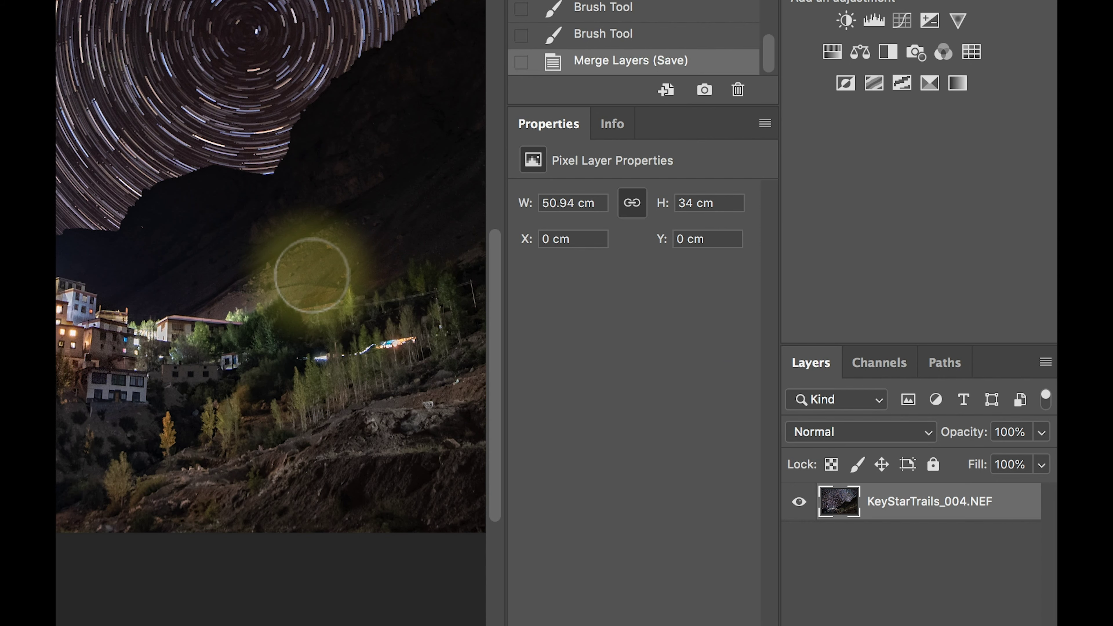
key(super+Tab)
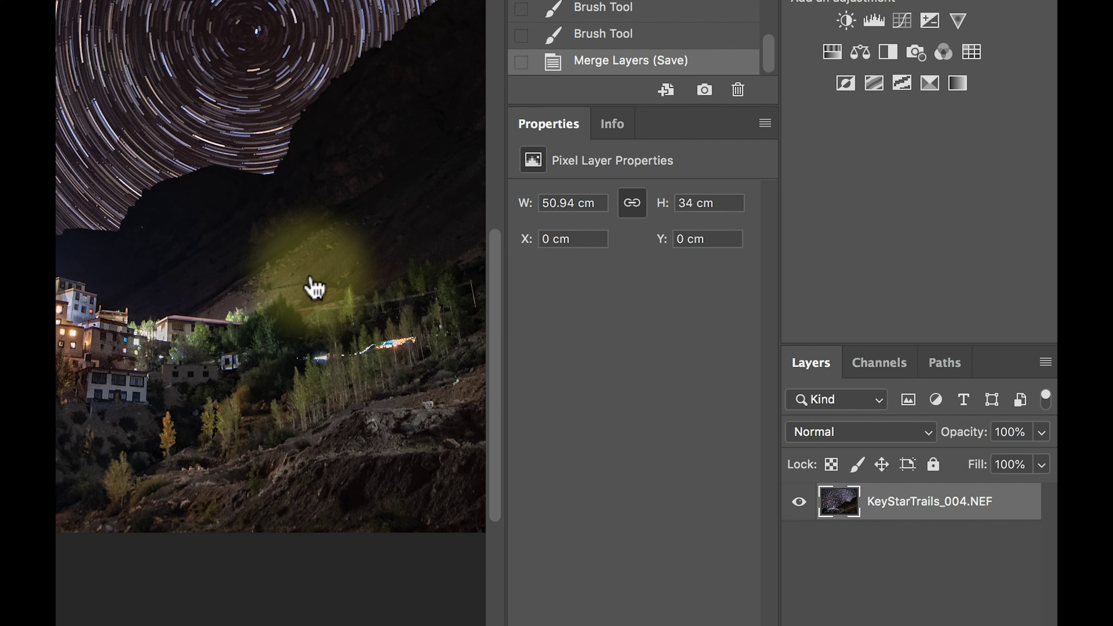
key(super+Tab)
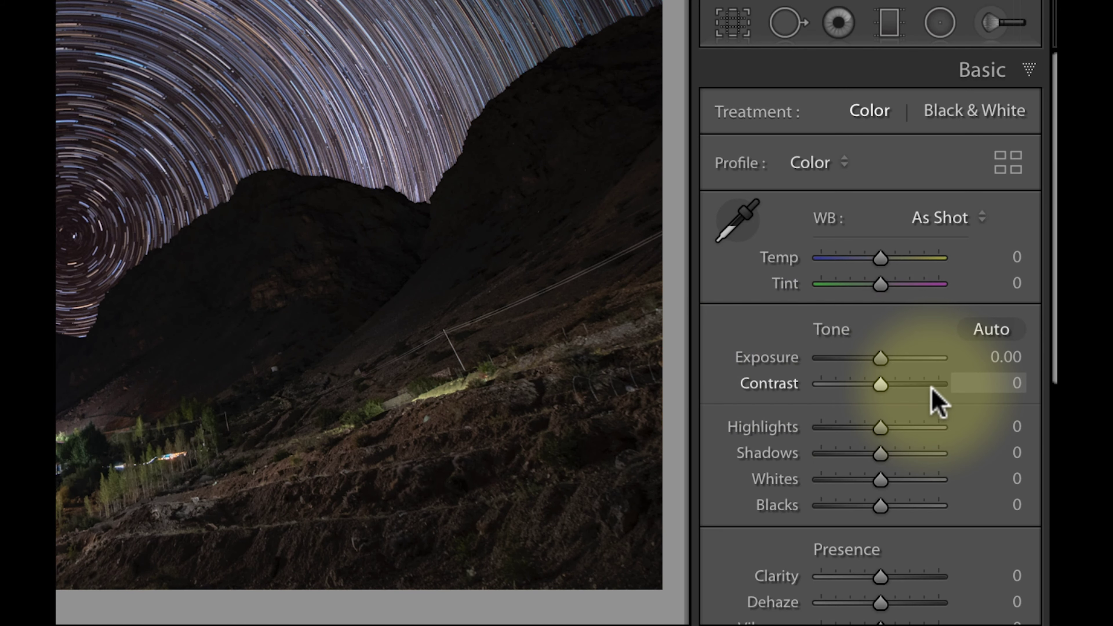
Raise Dehaze to +80 and Clarity to +33 in the Basic panel
scroll(887, 597, down, 1)
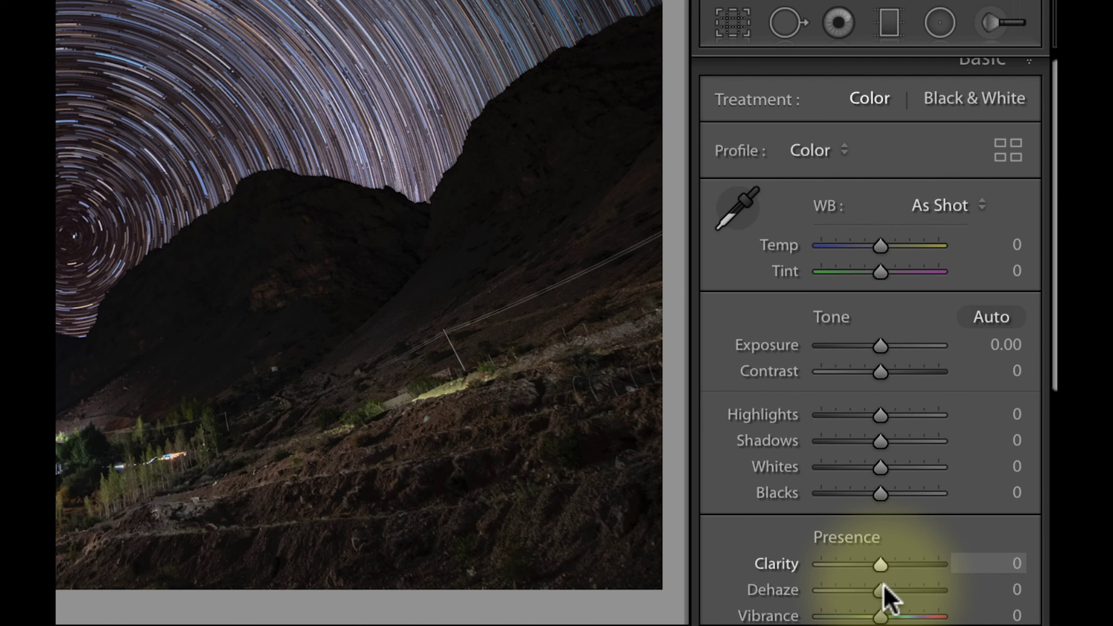
drag(883, 587, 929, 587)
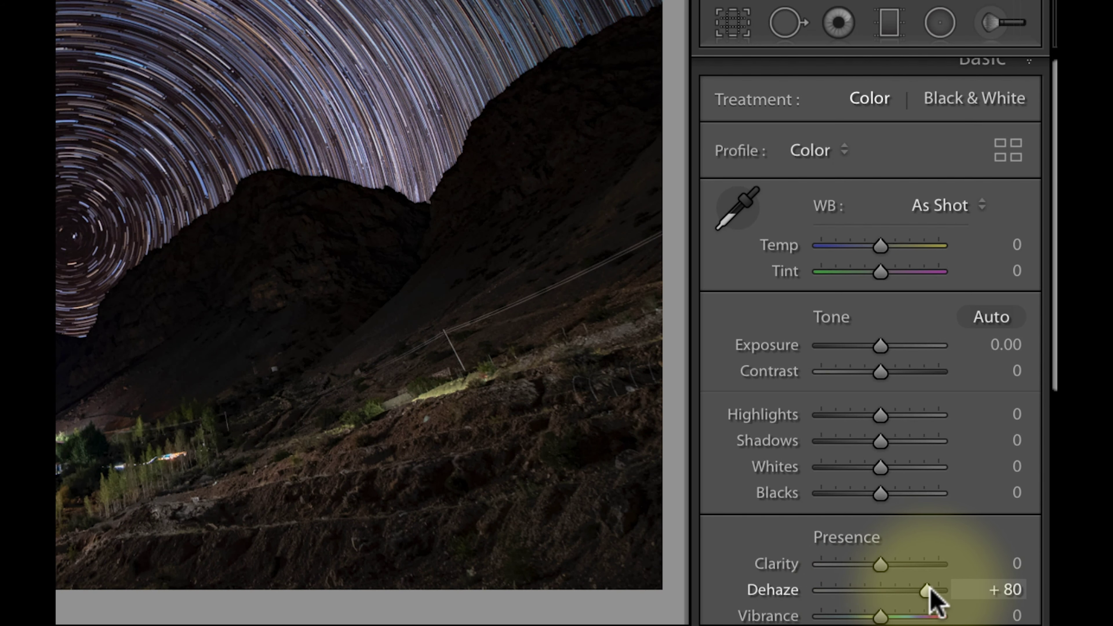
drag(875, 565, 893, 560)
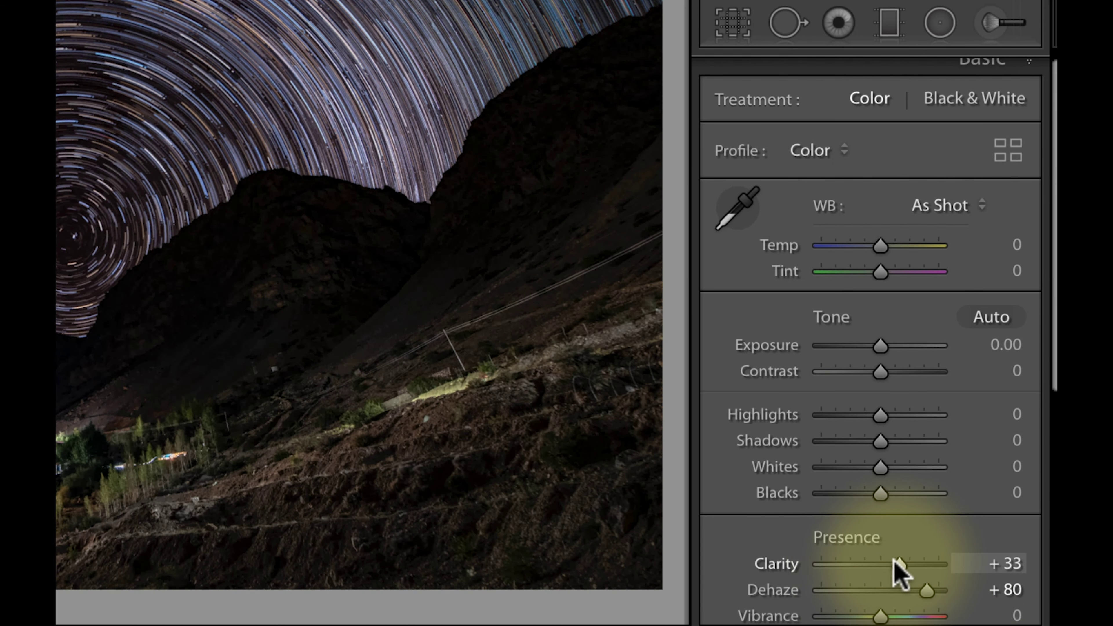